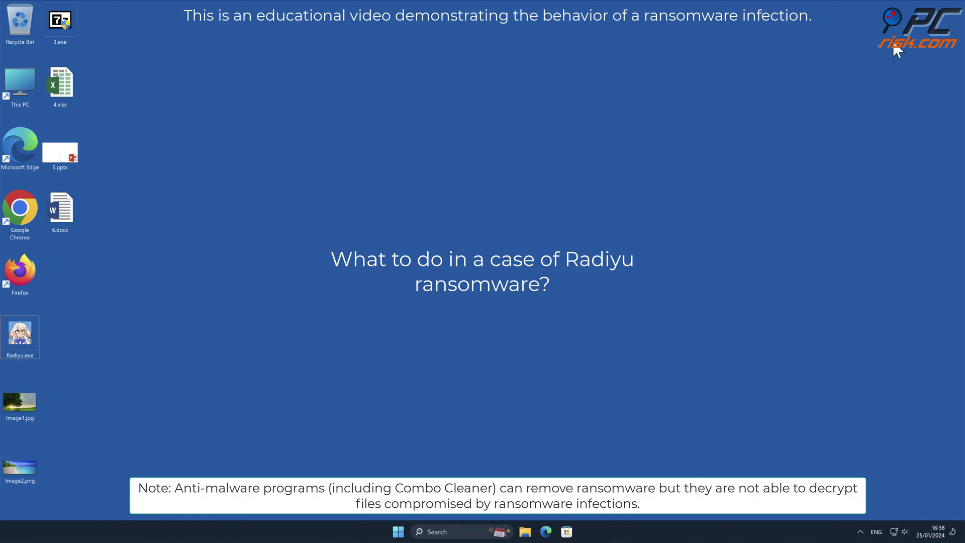
Preview Image2.png, then run Radiyu.exe as administrator and approve the UAC prompt
{"action": "double_click", "coordinate": [31, 472]}
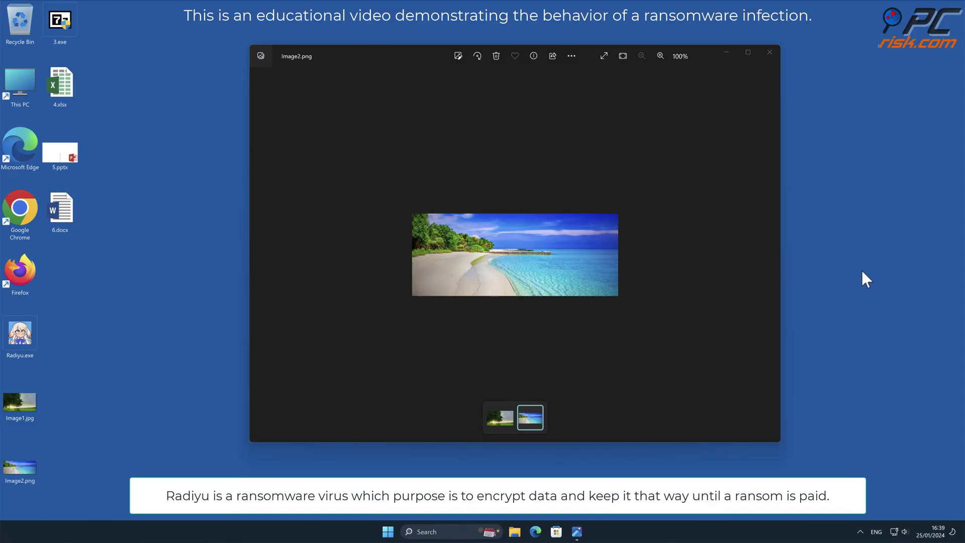
{"action": "left_click", "coordinate": [770, 54]}
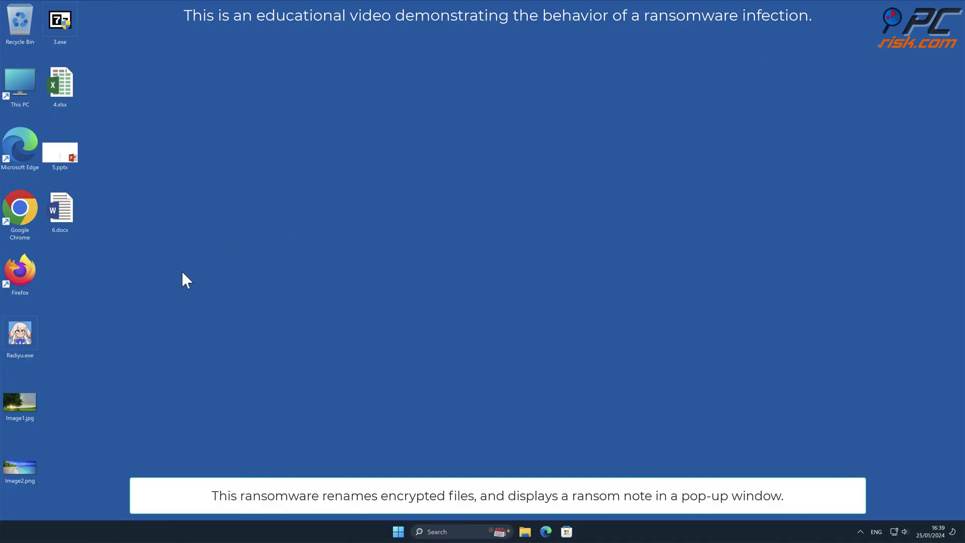
{"action": "right_click", "coordinate": [33, 337]}
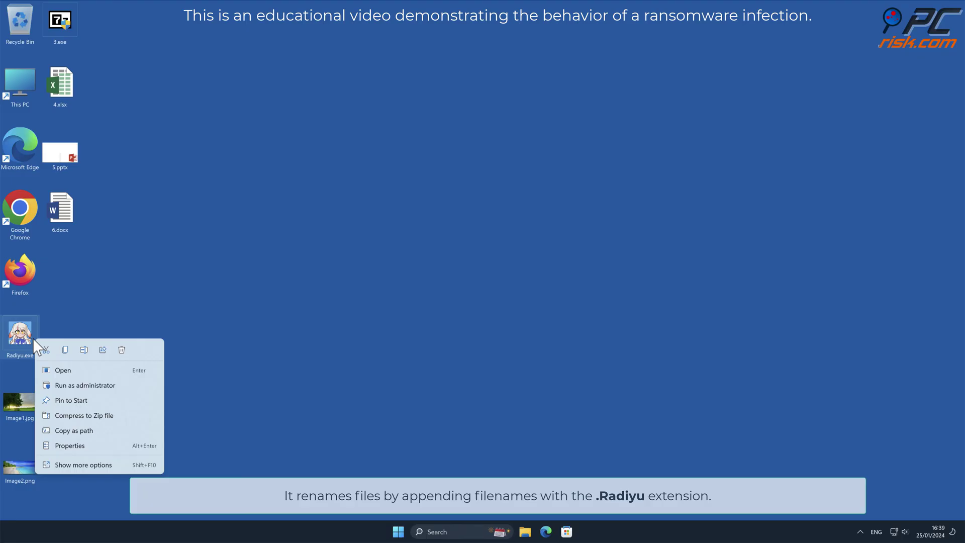
{"action": "left_click", "coordinate": [115, 385]}
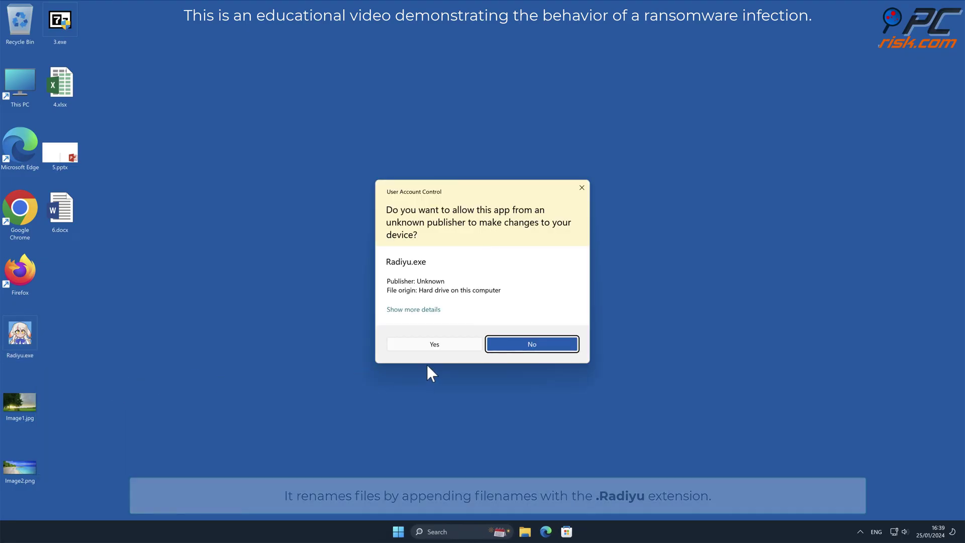
{"action": "left_click", "coordinate": [439, 347]}
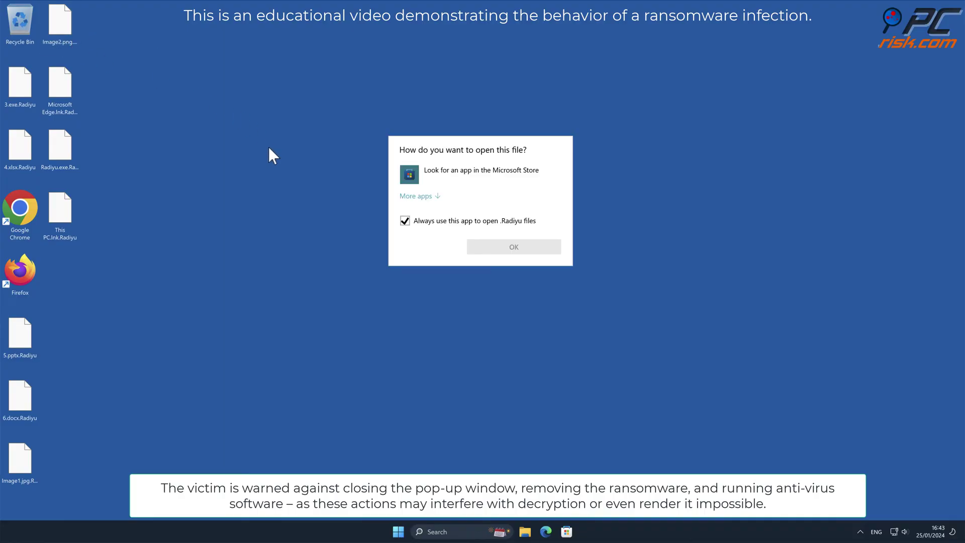
Dismiss the open-with prompt and inspect the renamed Image1.jpg.Radiyu and Image2.png.Radiyu files
{"action": "key", "text": "Escape"}
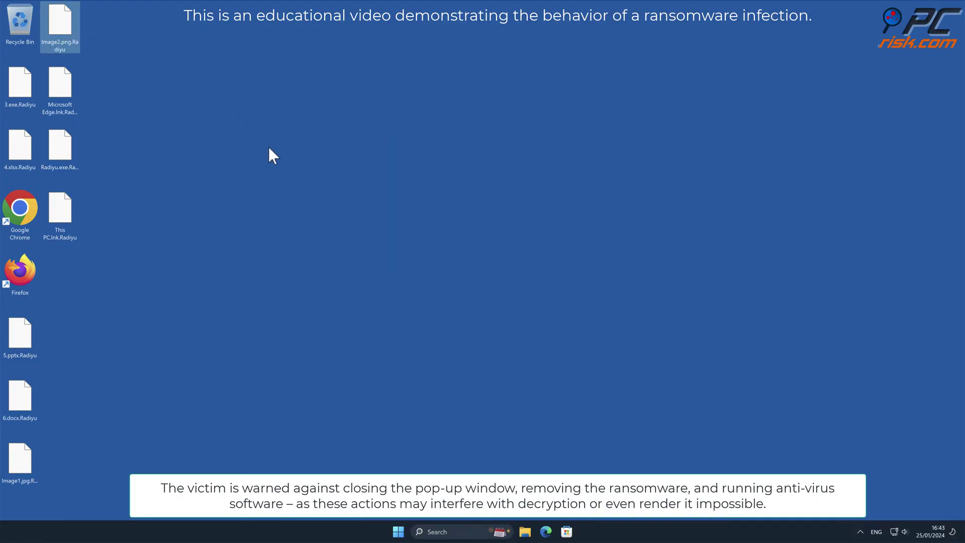
{"action": "left_click", "coordinate": [96, 119]}
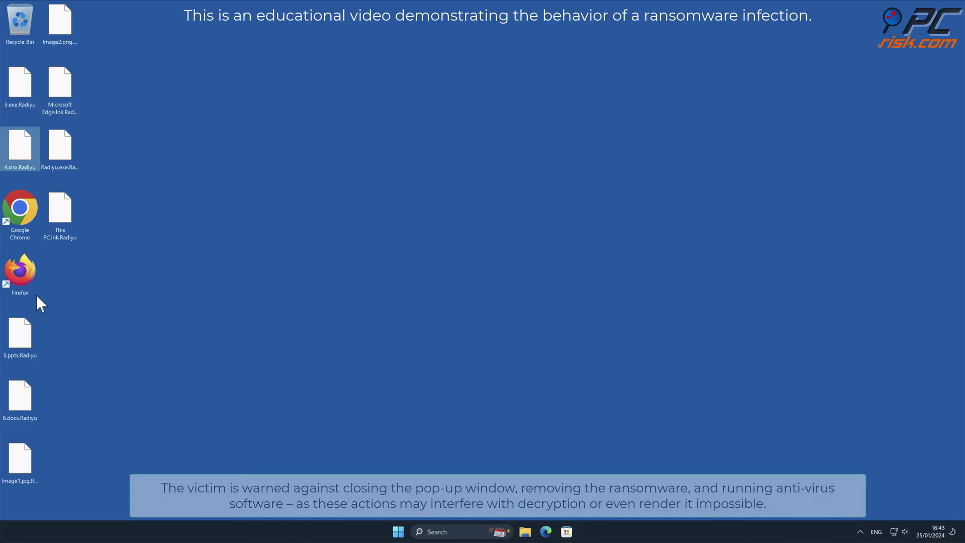
{"action": "left_click", "coordinate": [32, 454]}
{"action": "left_click", "coordinate": [64, 35]}
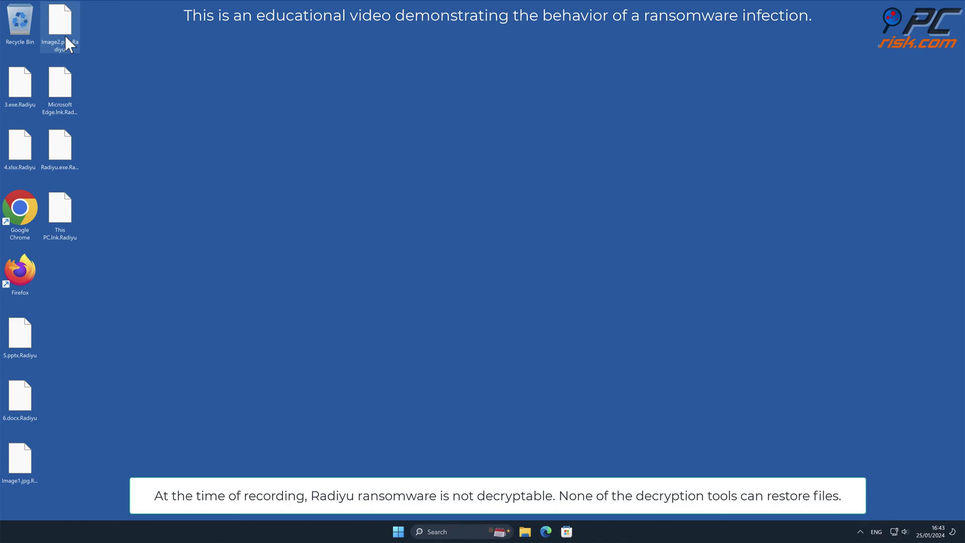
{"action": "left_click", "coordinate": [141, 68]}
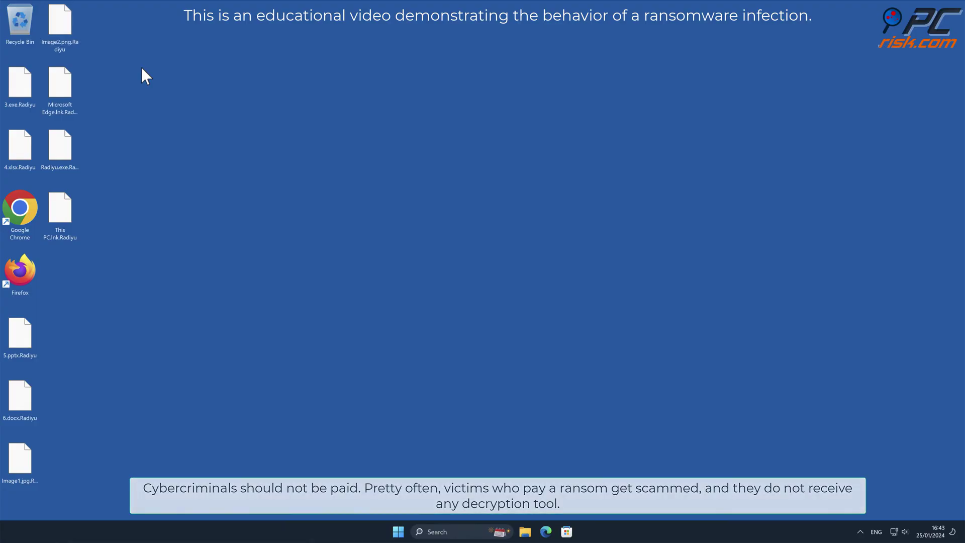
{"action": "double_click", "coordinate": [21, 212]}
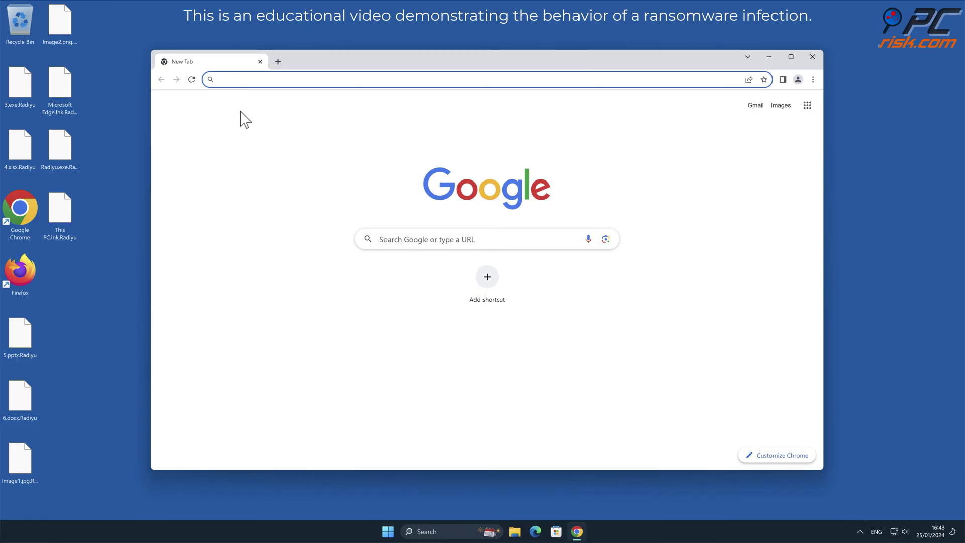
{"action": "type", "text": "www"}
{"action": "type", "text": ".combocleaner."}
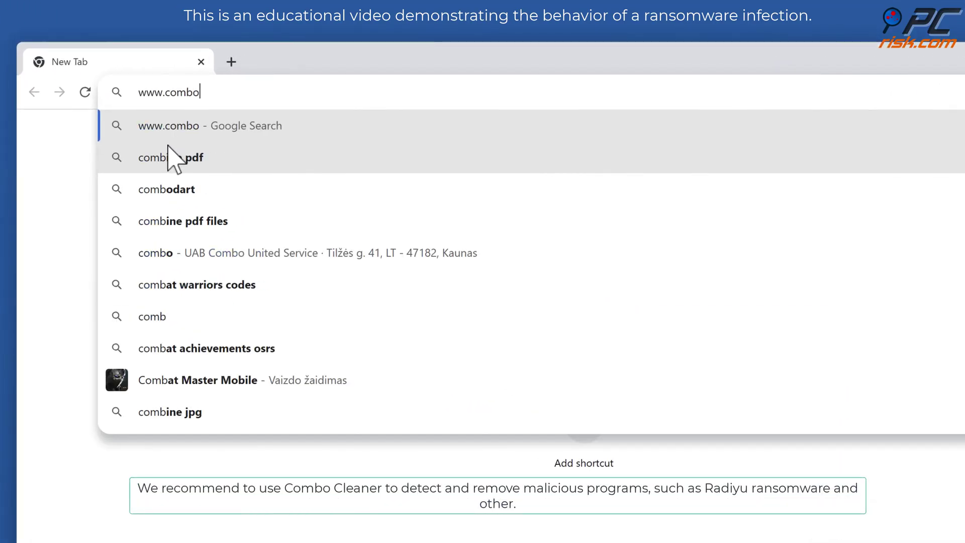
{"action": "type", "text": "com"}
{"action": "key", "text": "Return"}
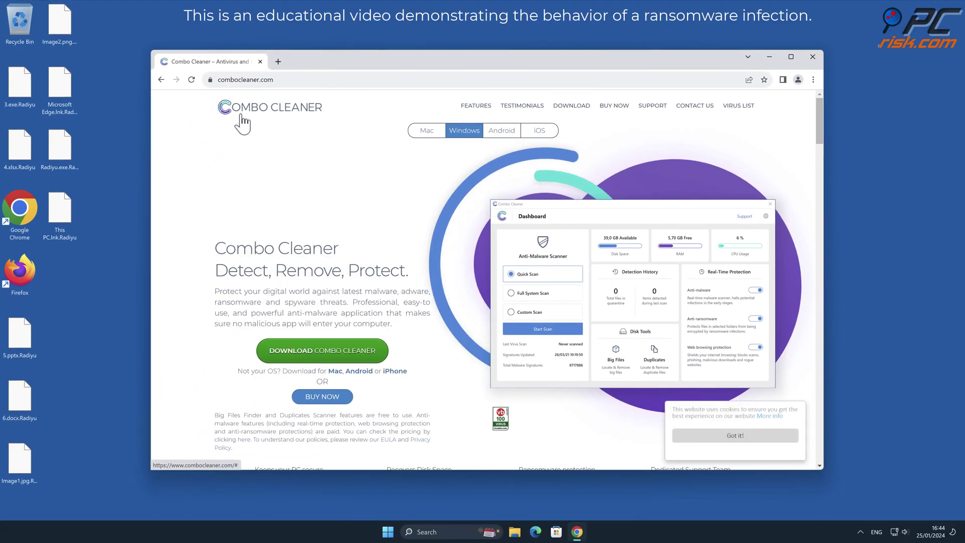
Download CCSetup.exe, run it with UAC approval, and proceed through the installer
{"action": "left_click", "coordinate": [371, 361]}
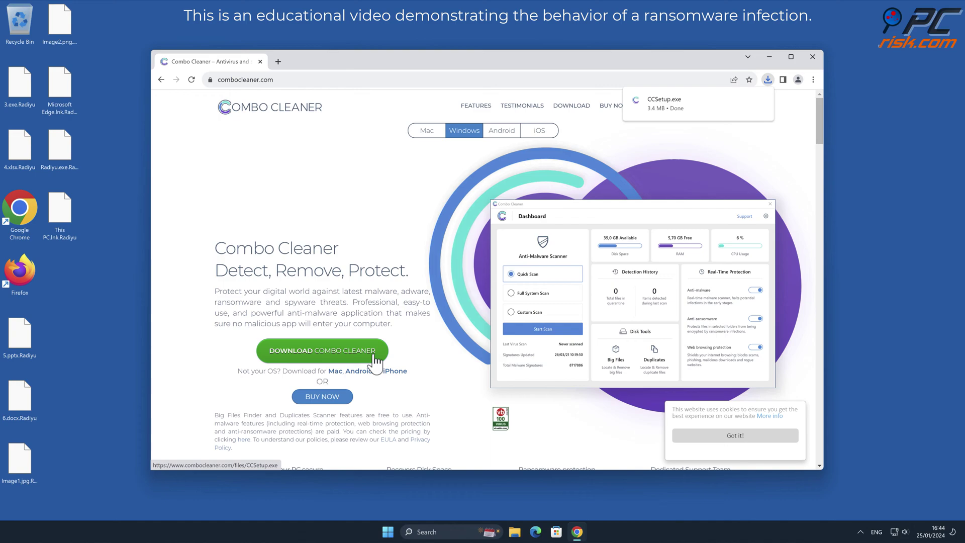
{"action": "left_click", "coordinate": [662, 106]}
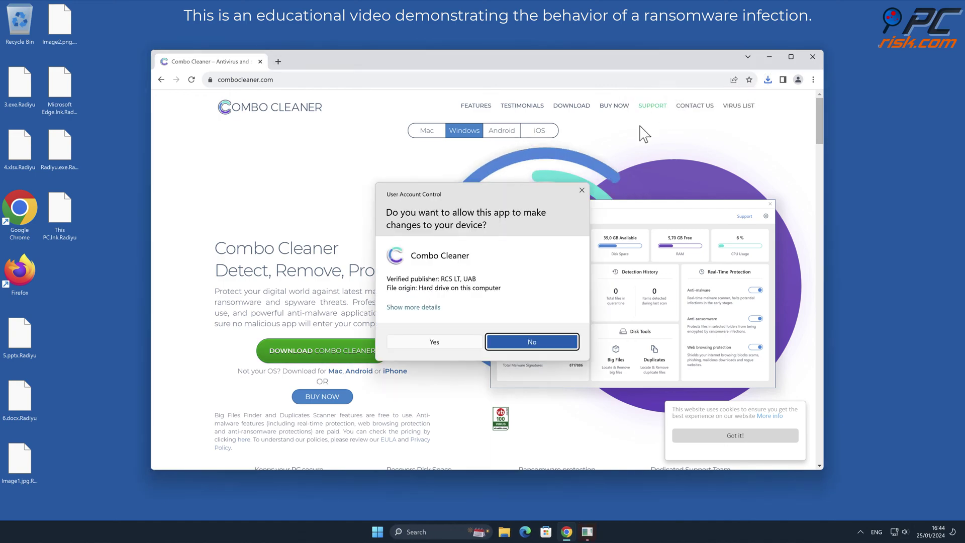
{"action": "left_click", "coordinate": [435, 342]}
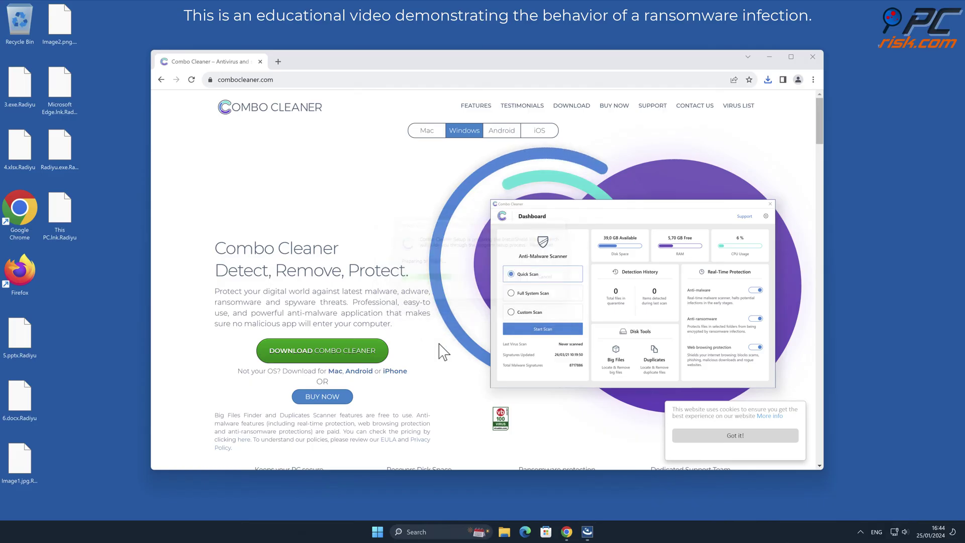
{"action": "left_click", "coordinate": [539, 377]}
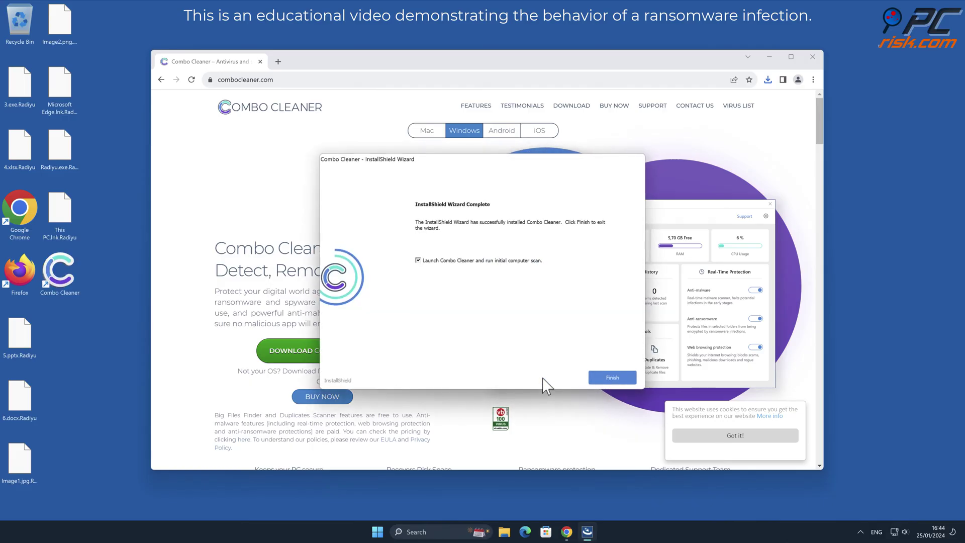
Launch Combo Cleaner, activate the licence, and quarantine Trojan.GenericKD.71272904 from Radiyu.exe.Radiyu
{"action": "left_click", "coordinate": [622, 378]}
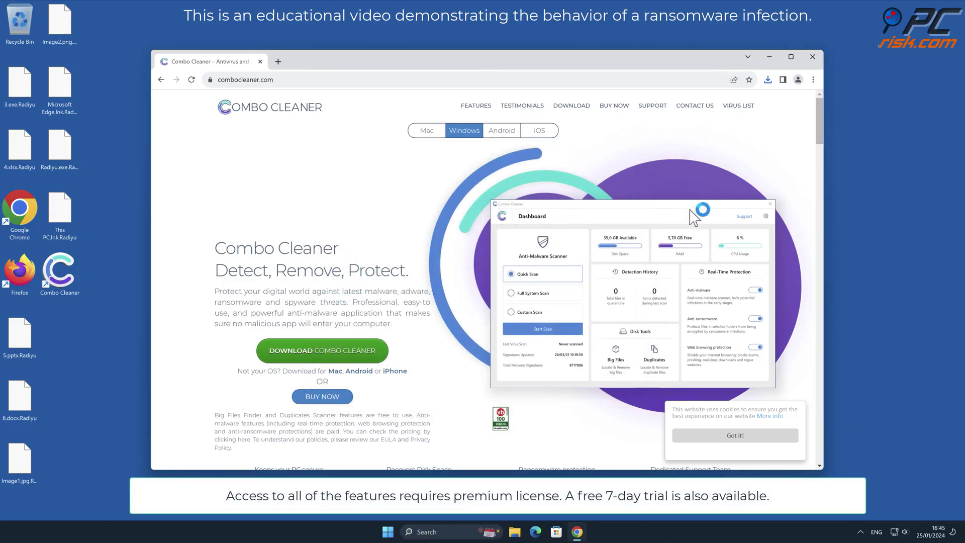
{"action": "left_click", "coordinate": [812, 57]}
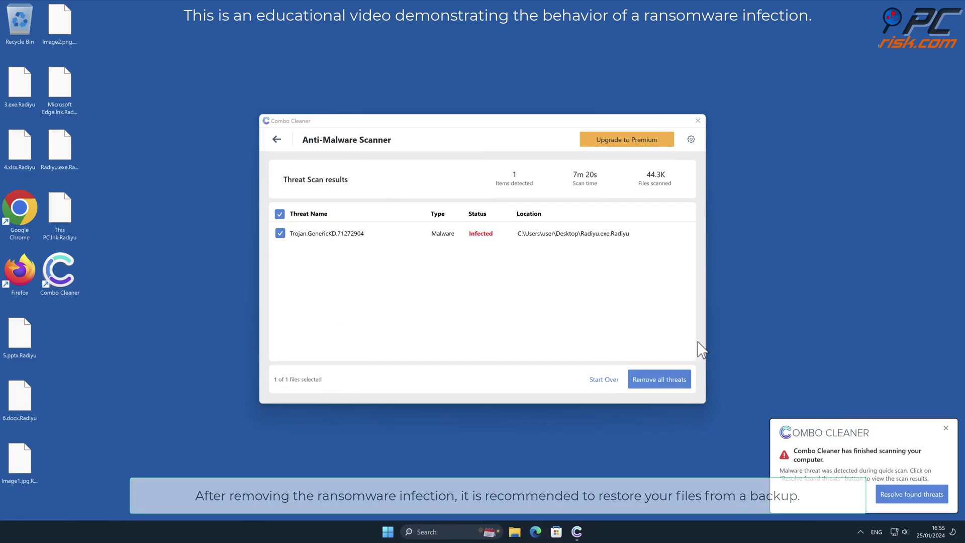
{"action": "left_click", "coordinate": [678, 383]}
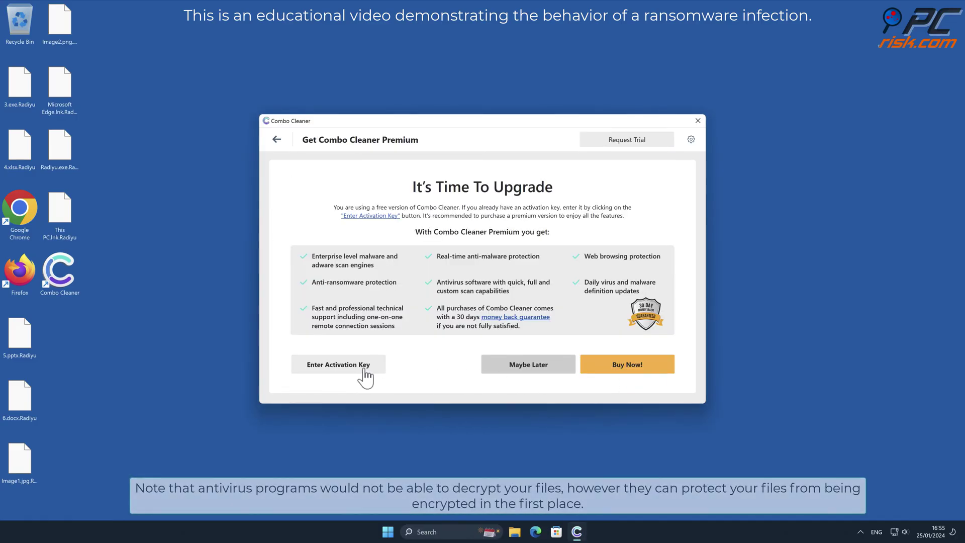
{"action": "left_click", "coordinate": [363, 371]}
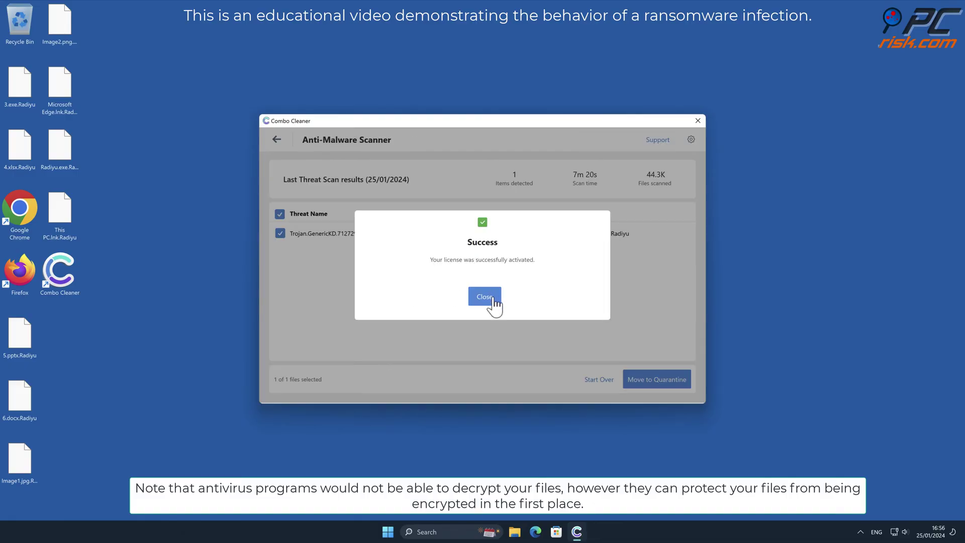
{"action": "left_click", "coordinate": [494, 298]}
{"action": "left_click", "coordinate": [676, 382]}
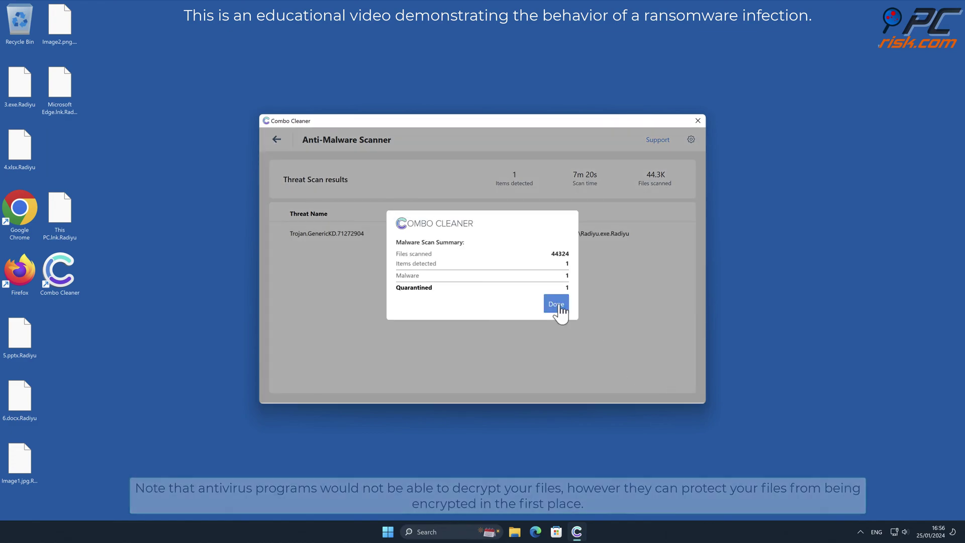
{"action": "left_click", "coordinate": [556, 305]}
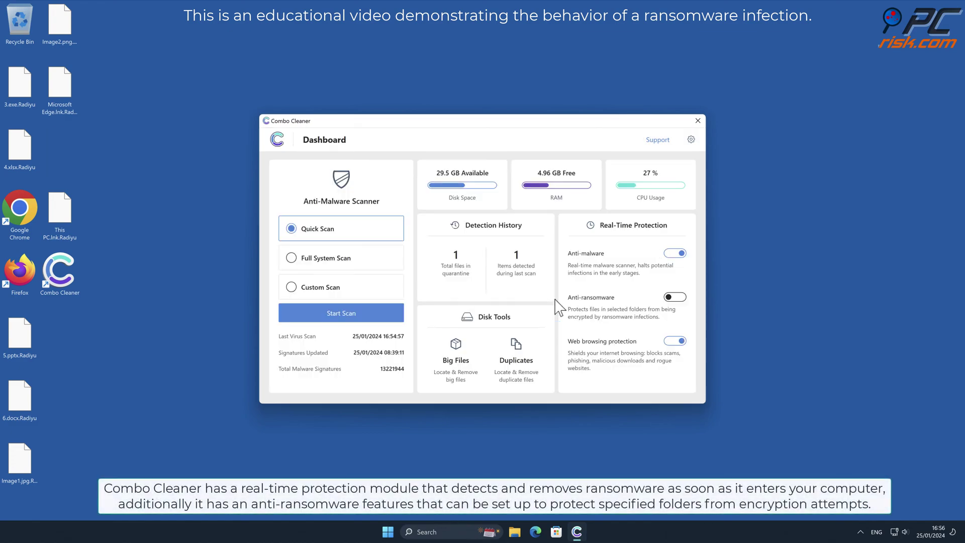
Enable anti-ransomware protection with the Desktop folder protected, then return to the dashboard
{"action": "left_click", "coordinate": [676, 297]}
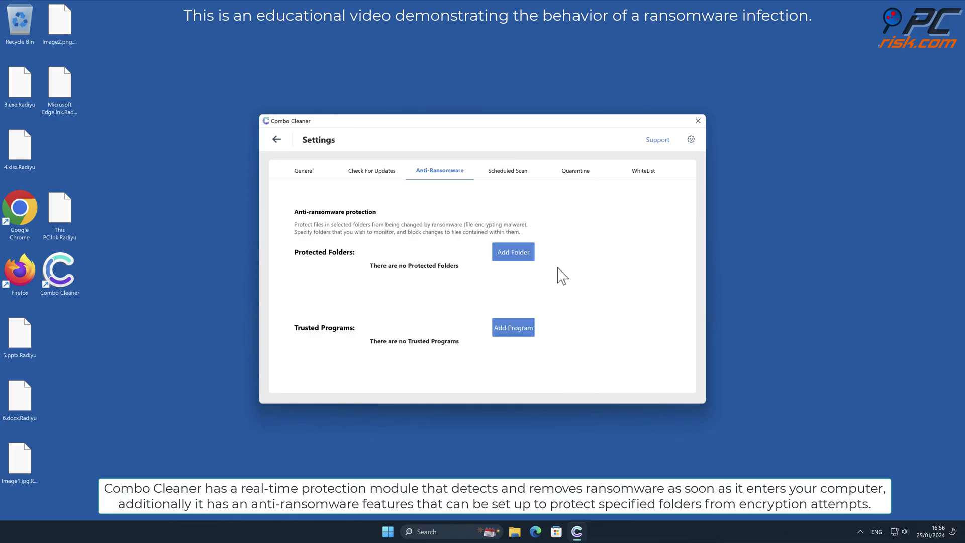
{"action": "left_click", "coordinate": [516, 248]}
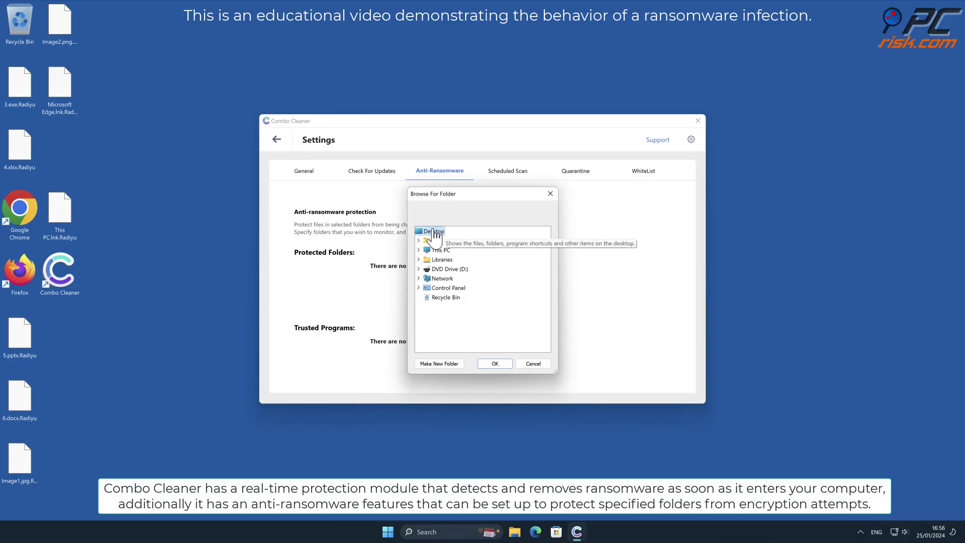
{"action": "left_click", "coordinate": [493, 363]}
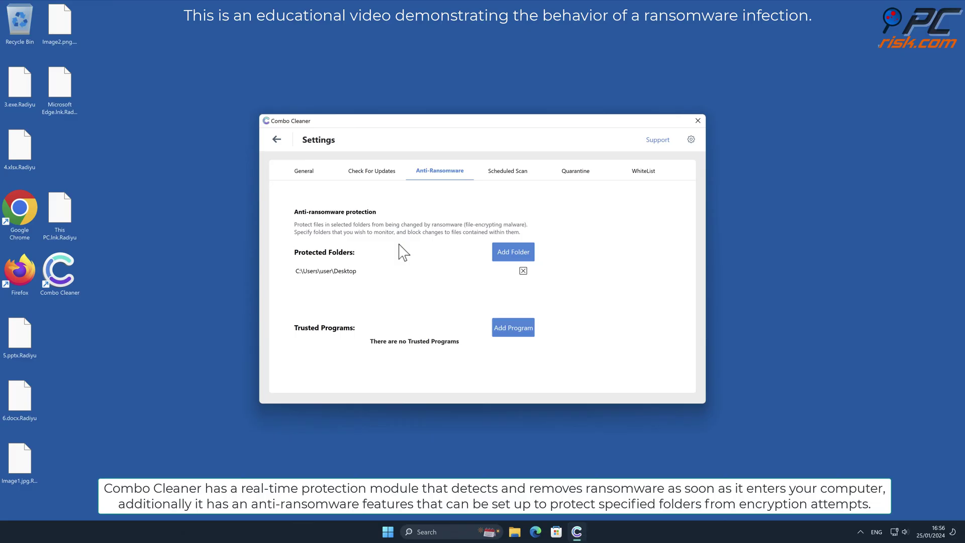
{"action": "left_click", "coordinate": [278, 150]}
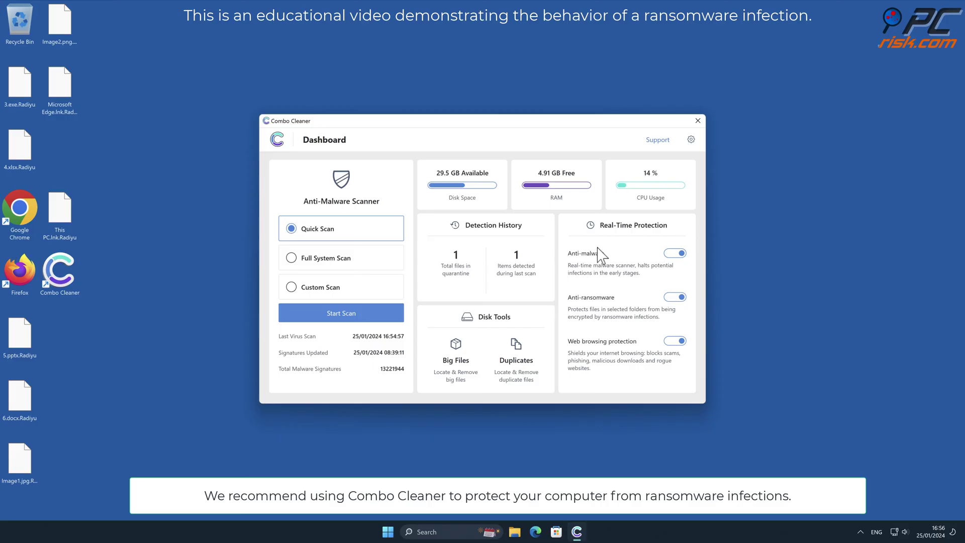
{"action": "left_click", "coordinate": [697, 121]}
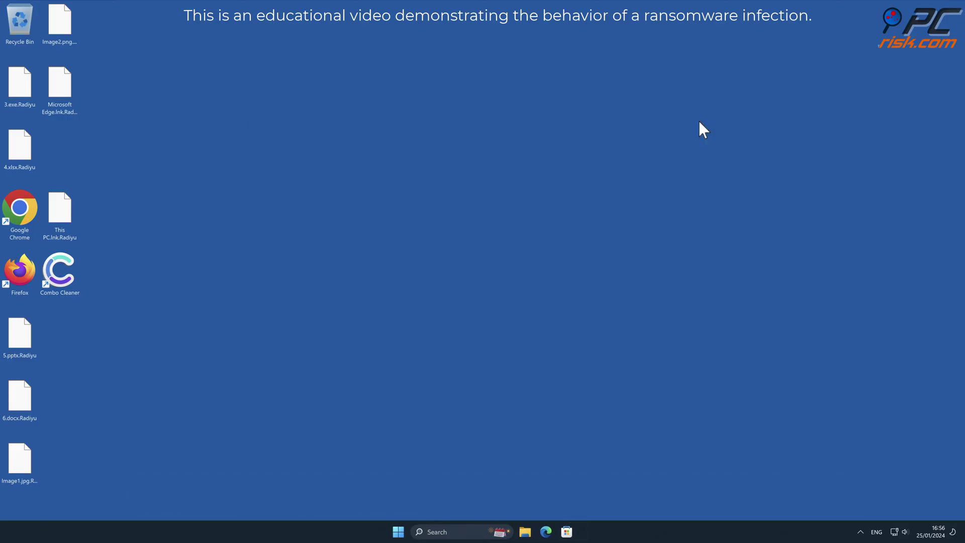